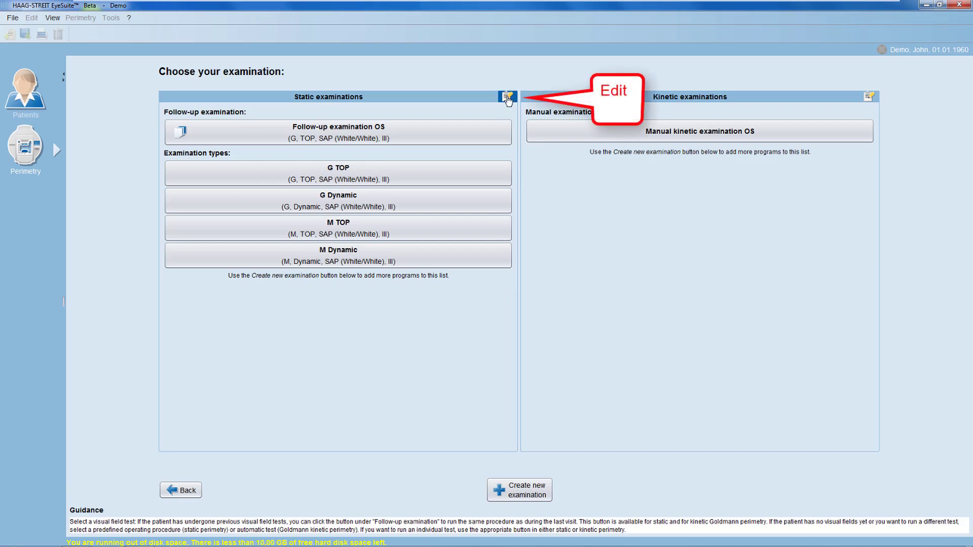
# - Rename G TOP to 'My glaucoma' and move G Dynamic down below M TOP
pyautogui.click(507, 98)
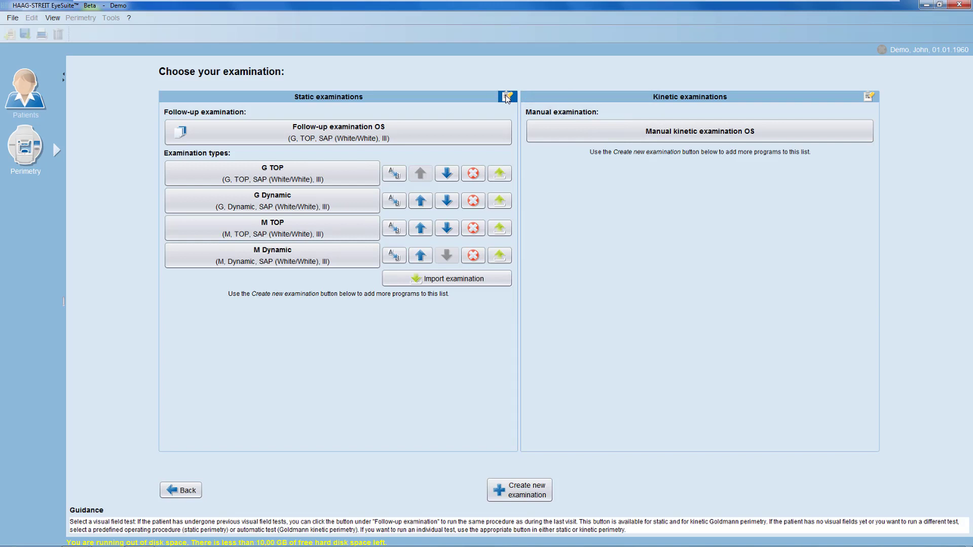
pyautogui.click(394, 174)
pyautogui.write('My glaucoma')
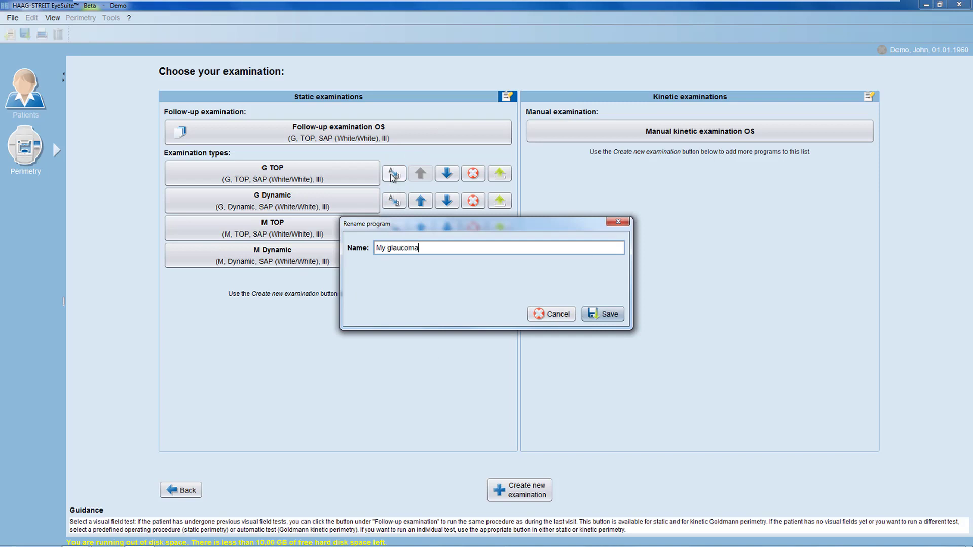
pyautogui.click(602, 313)
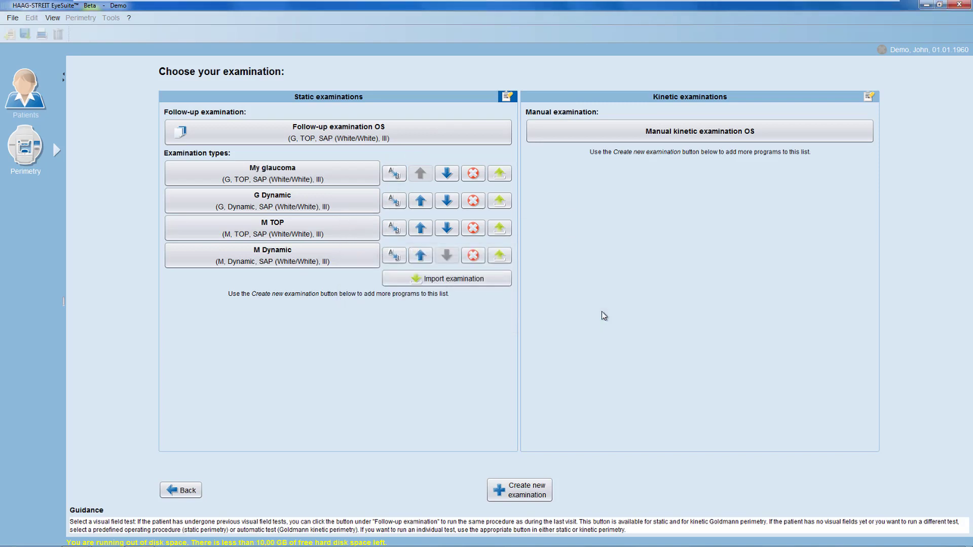
pyautogui.click(447, 203)
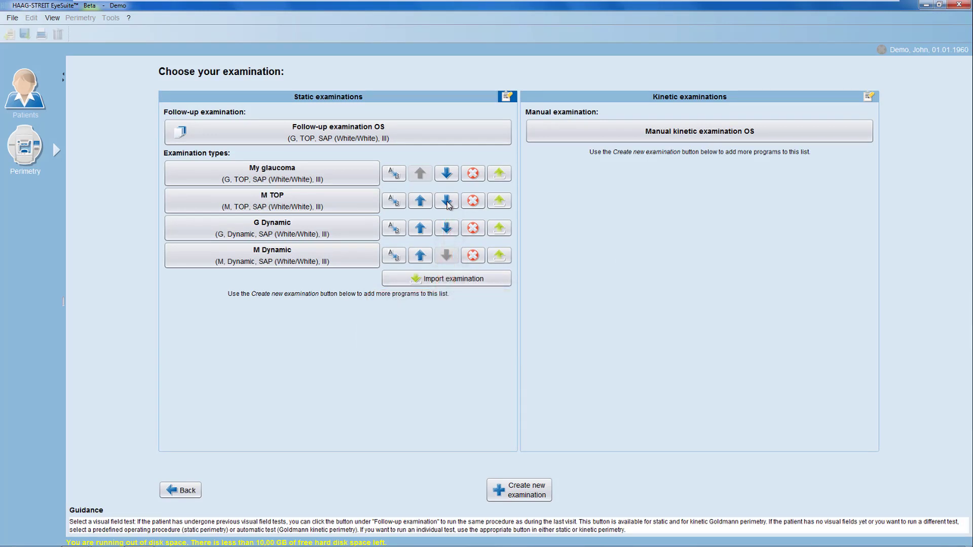
# - Delete G Dynamic and M Dynamic, leave edit mode, and begin a new examination
pyautogui.click(474, 230)
pyautogui.click(556, 323)
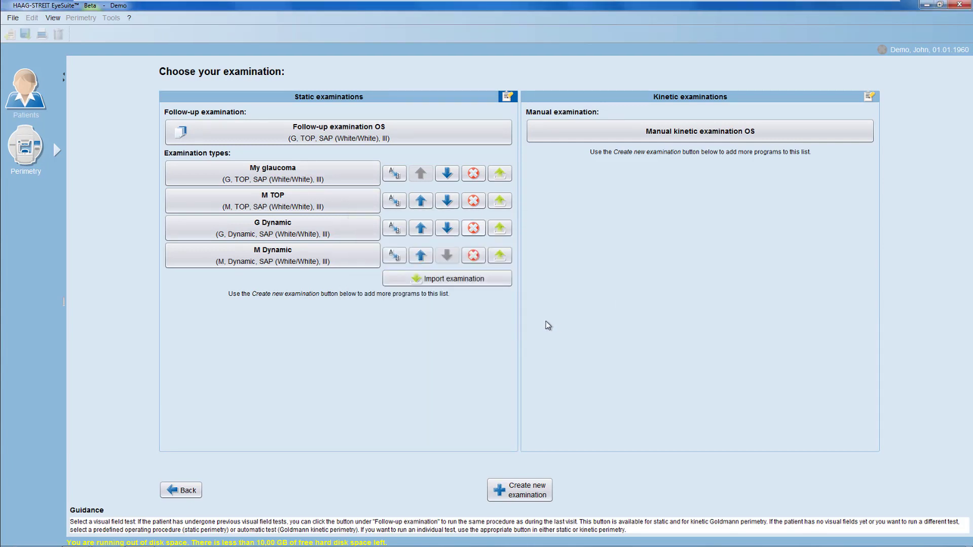
pyautogui.click(474, 228)
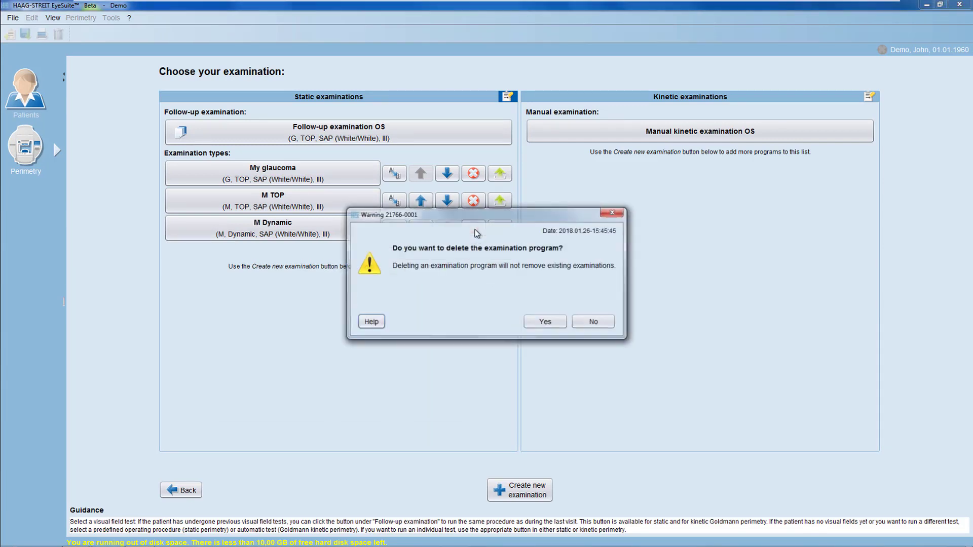
pyautogui.click(552, 321)
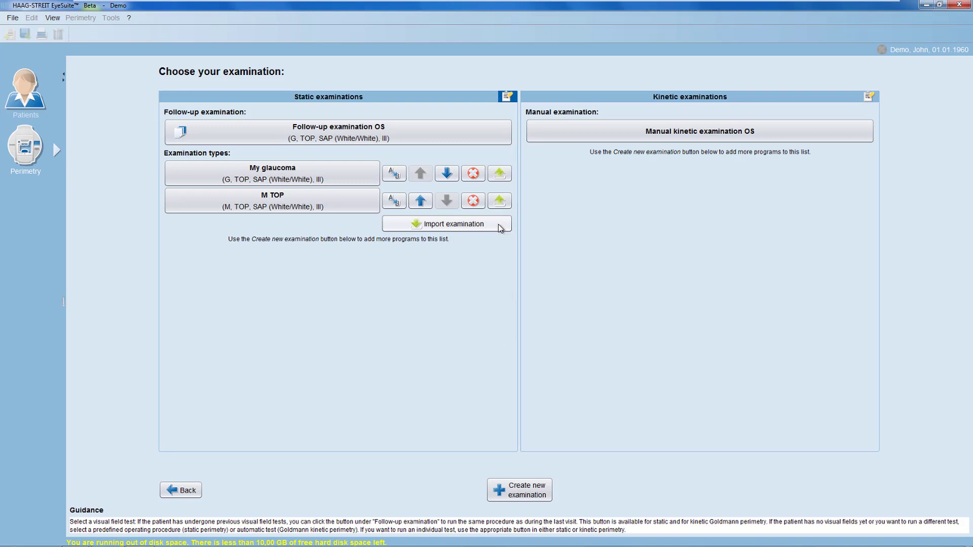
pyautogui.click(507, 98)
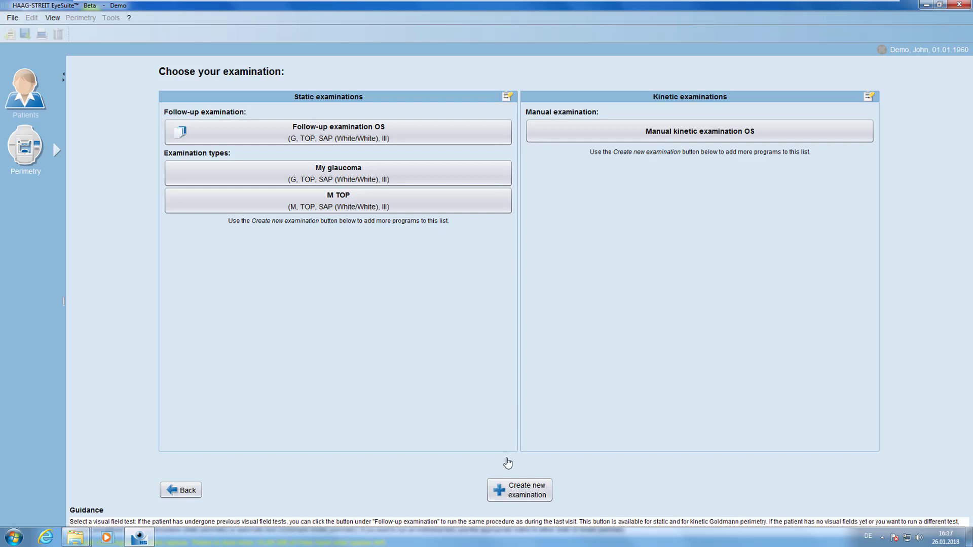
pyautogui.click(501, 493)
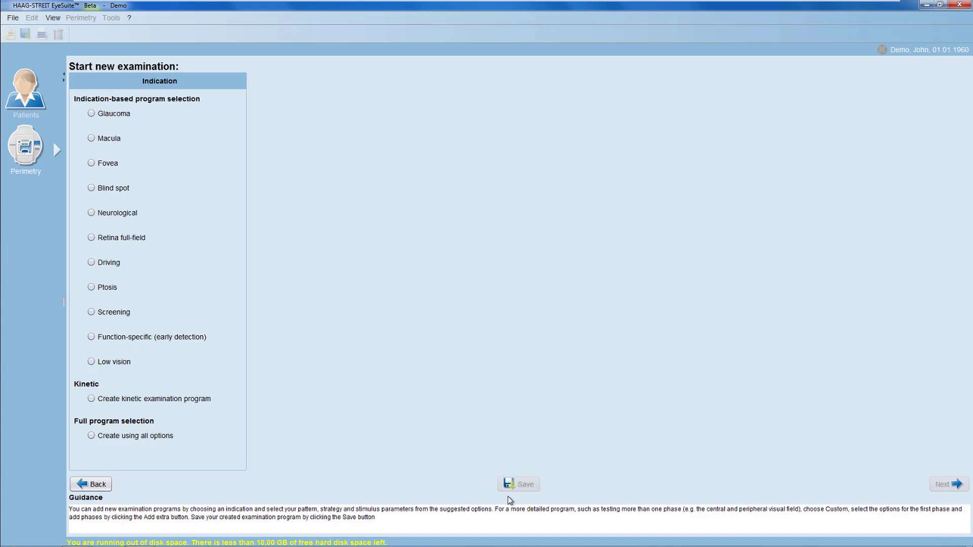
# - Choose Screening under Indication-based program selection
pyautogui.click(91, 312)
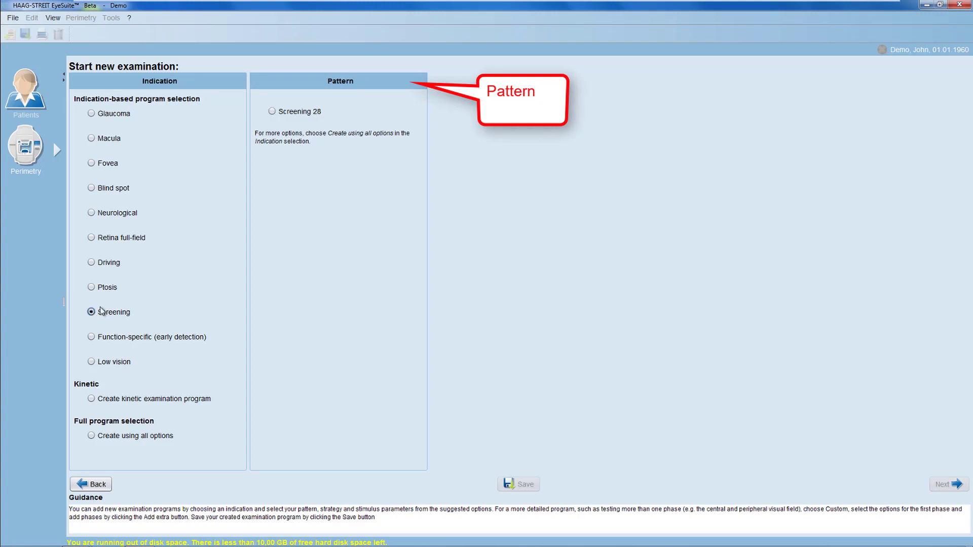
# - Select the Screening 28 pattern with the Screening-P95 strategy
pyautogui.click(272, 111)
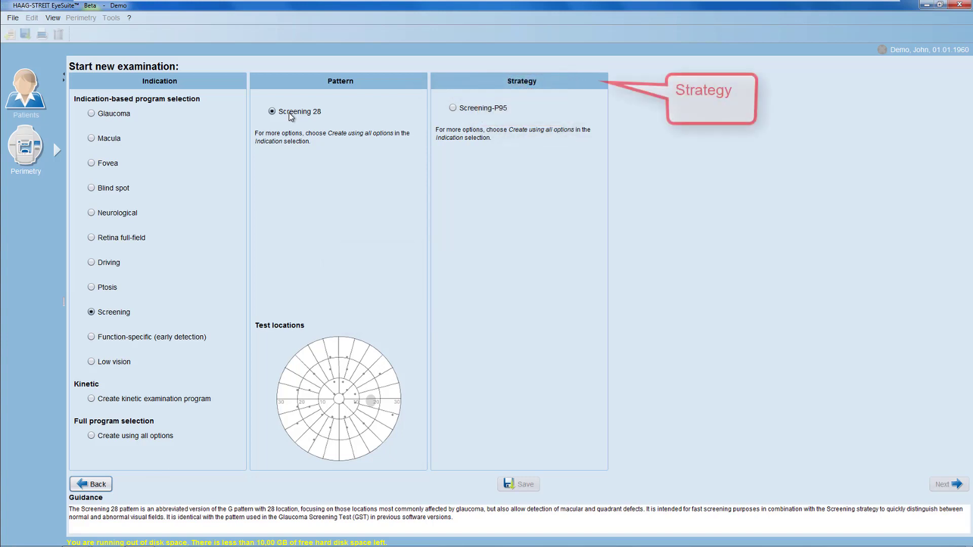
pyautogui.click(453, 107)
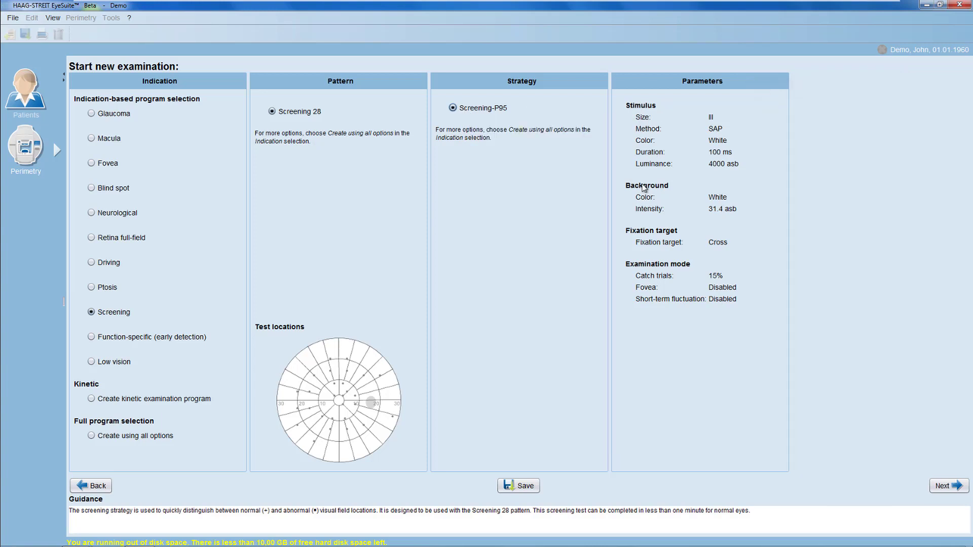
# - Save the program as 'My short screening' and begin another new examination
pyautogui.click(534, 490)
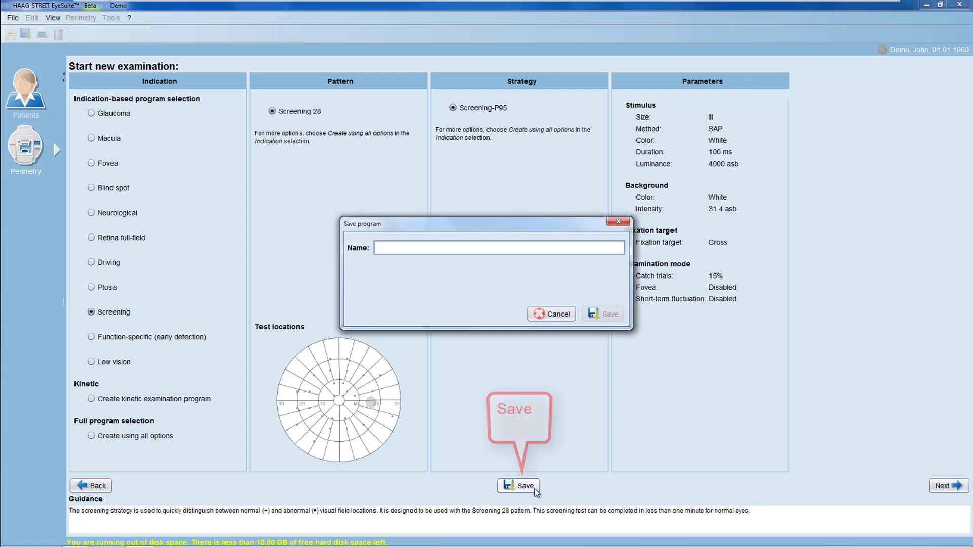
pyautogui.write('My short screening')
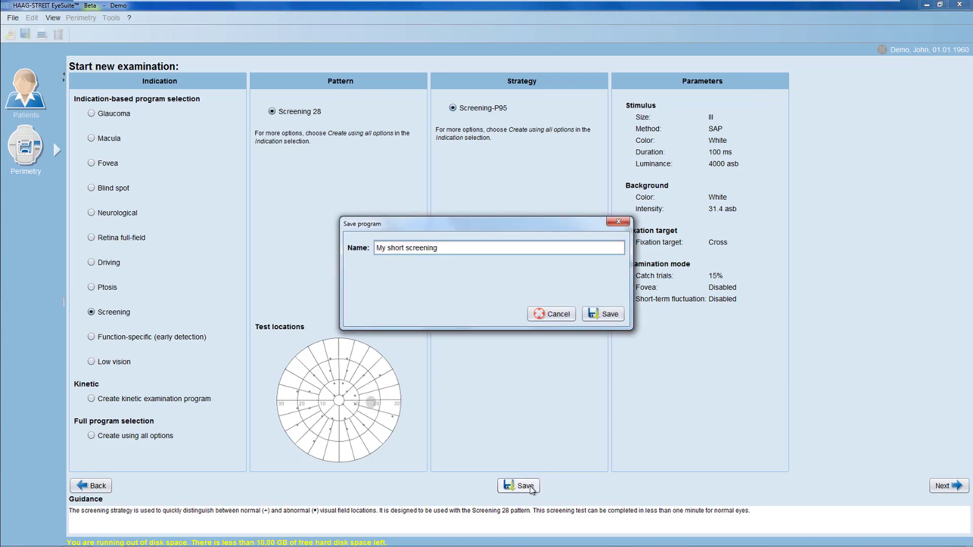
pyautogui.click(614, 315)
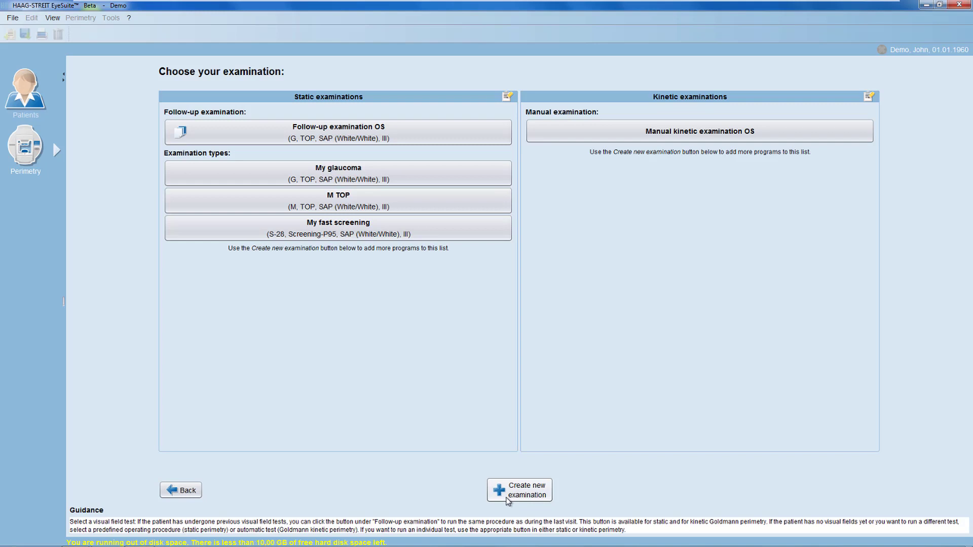
pyautogui.click(504, 495)
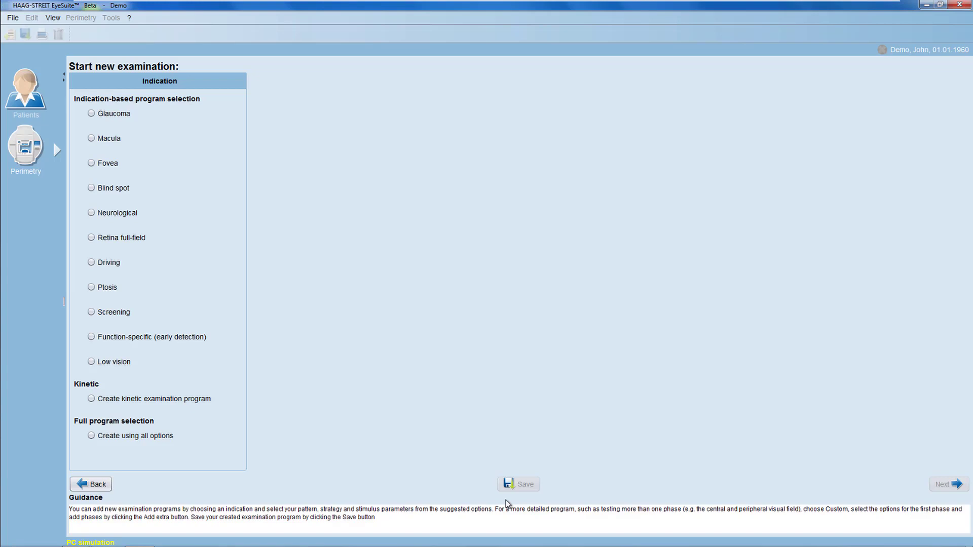
# - Choose Create using all options under Full program selection
pyautogui.click(91, 436)
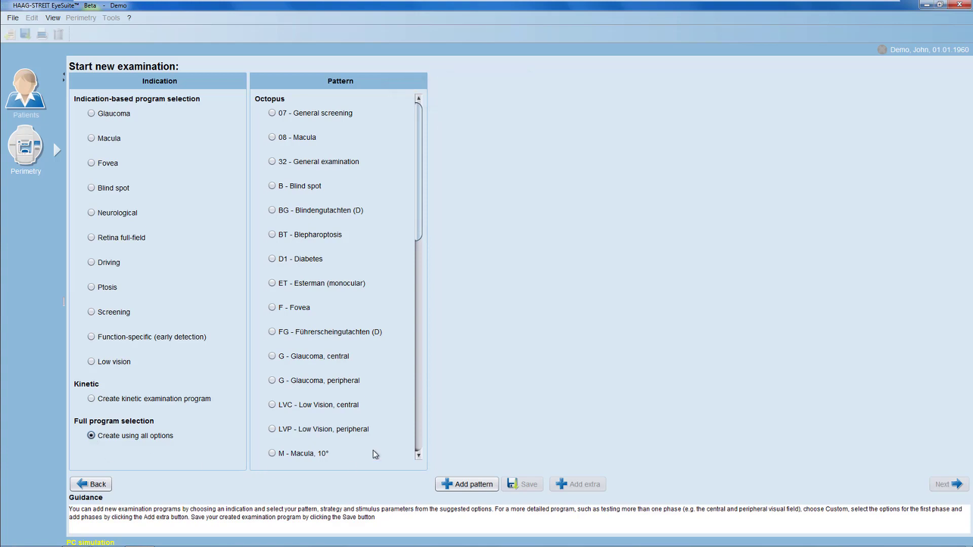
# - Select 07 - General screening from the full Octopus pattern catalogue
pyautogui.moveTo(417, 220)
pyautogui.mouseDown()
pyautogui.moveTo(416, 434)
pyautogui.moveTo(415, 228)
pyautogui.mouseUp()
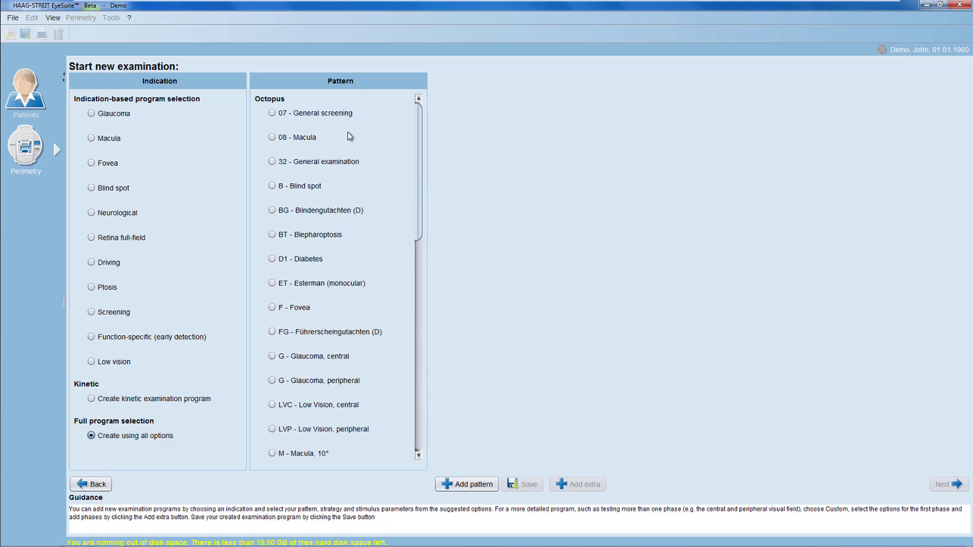
pyautogui.click(272, 113)
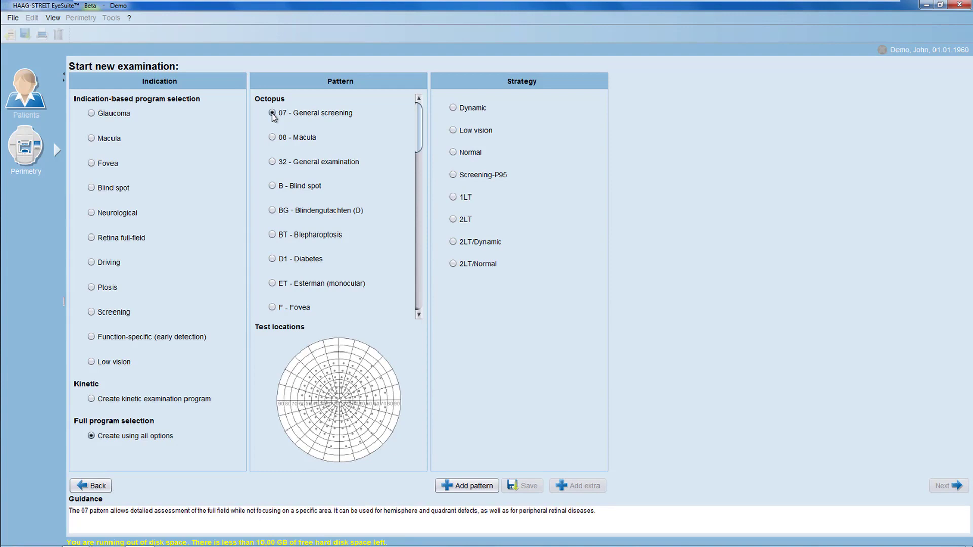
# - Pick the Dynamic strategy and the SAP (White-on-white, III) method
pyautogui.click(452, 108)
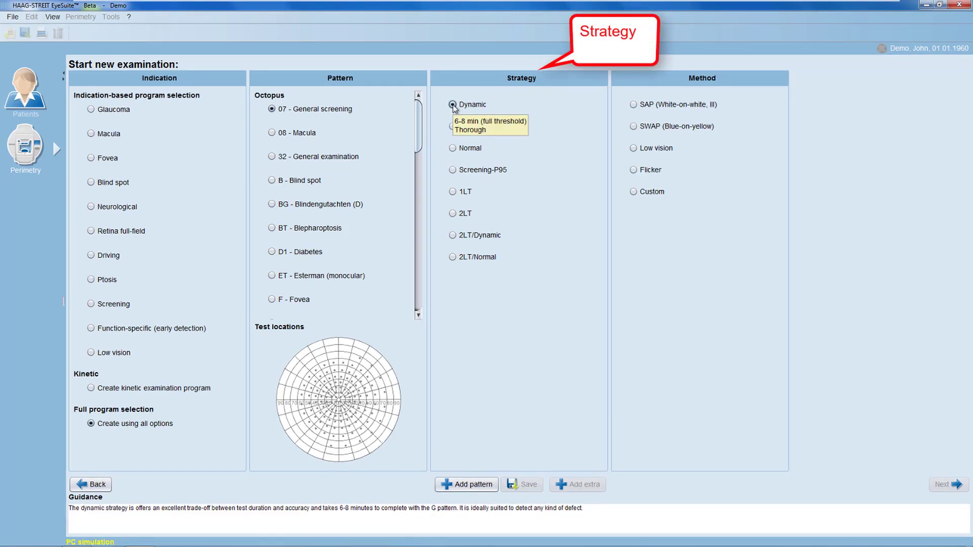
pyautogui.click(633, 108)
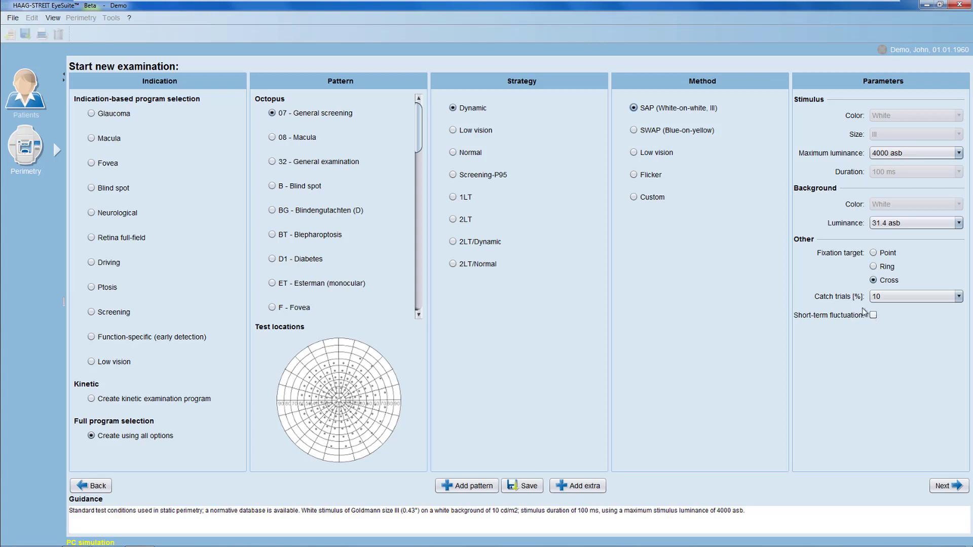
# - Switch the method to Custom and set the stimulus size to III
pyautogui.click(633, 198)
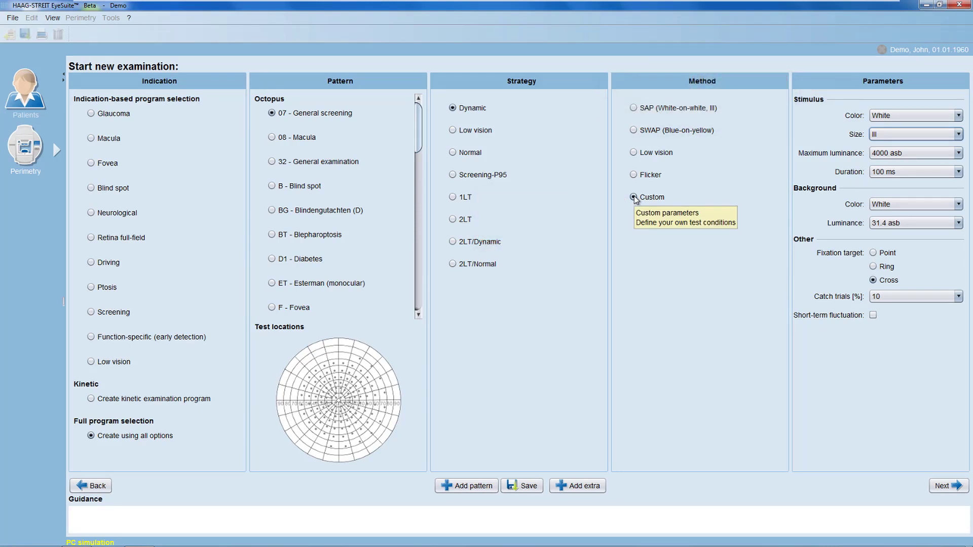
pyautogui.click(901, 134)
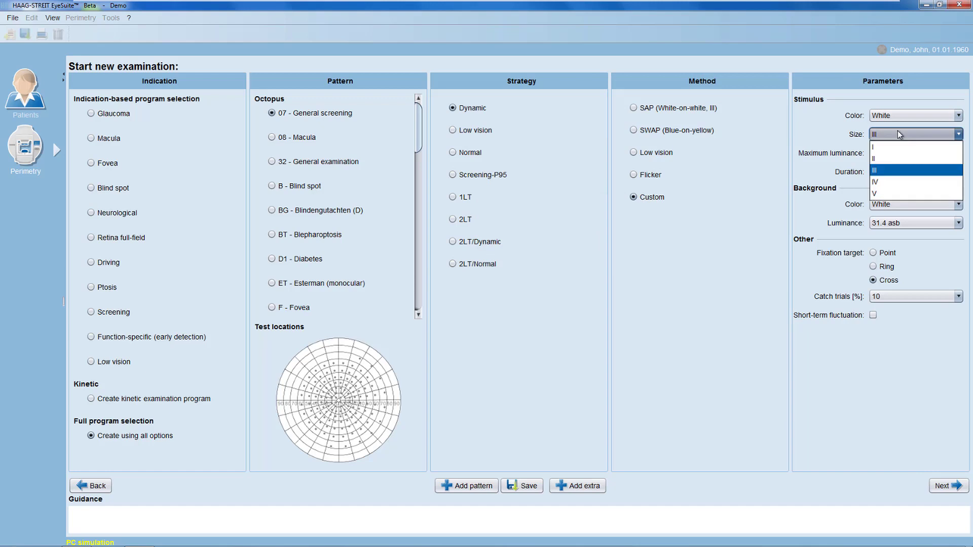
pyautogui.click(893, 148)
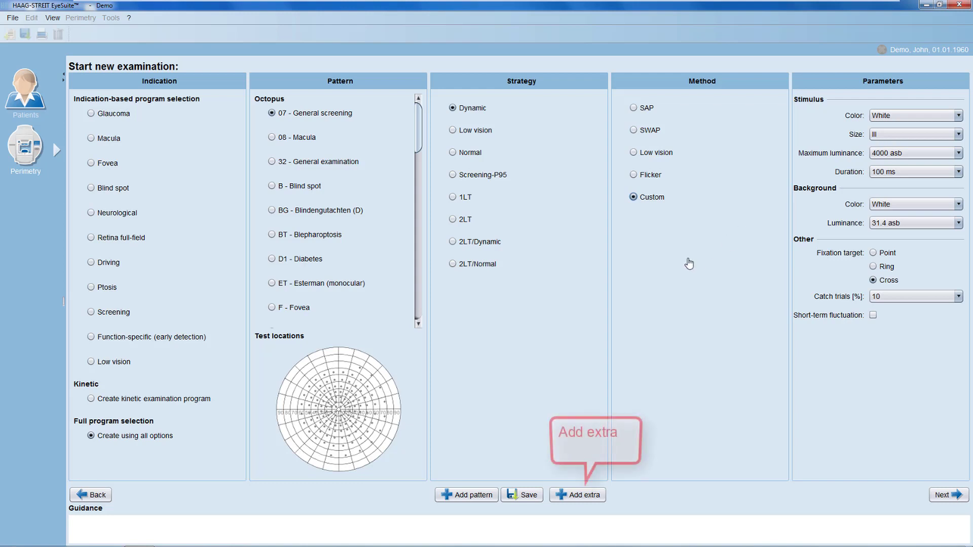
# - Add an extra phase using the B - Blind spot pattern with 1LT strategy
pyautogui.click(562, 495)
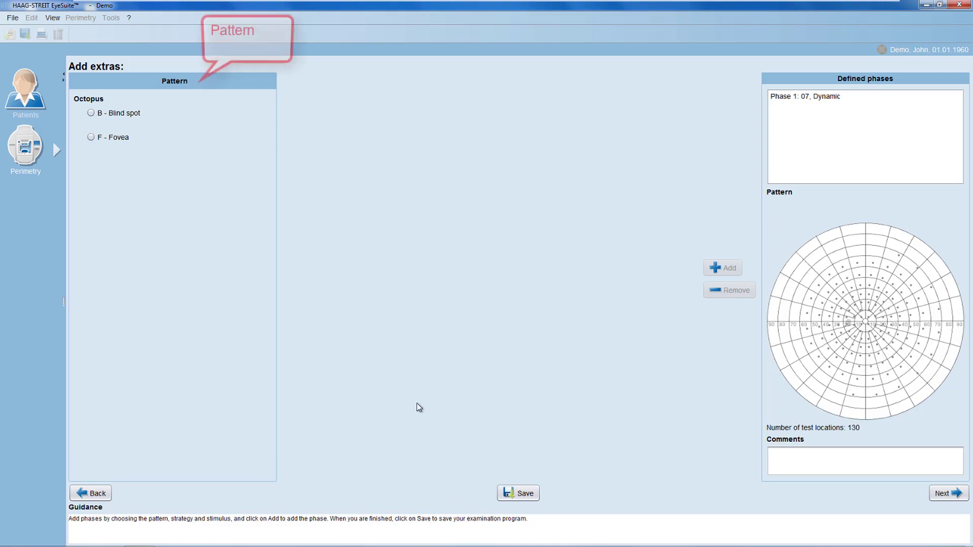
pyautogui.click(91, 114)
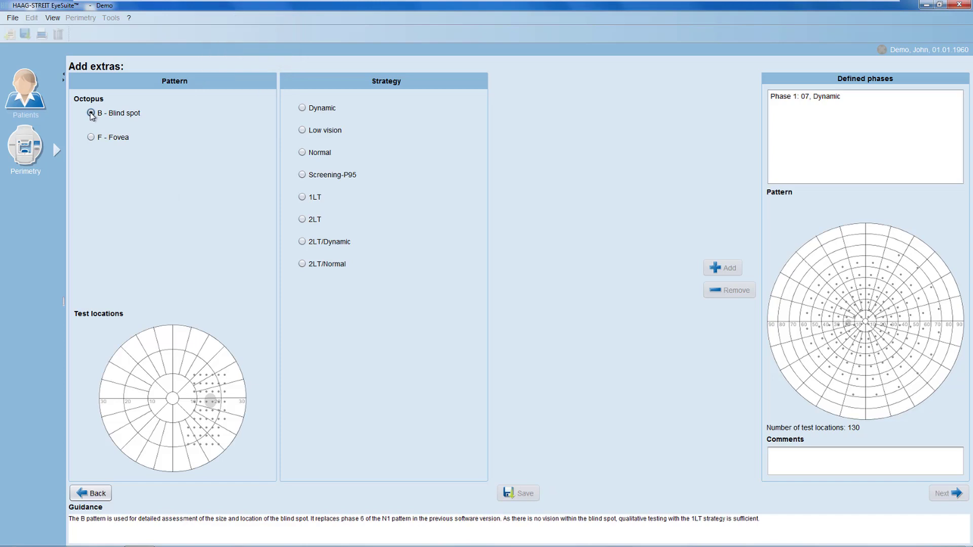
pyautogui.click(303, 198)
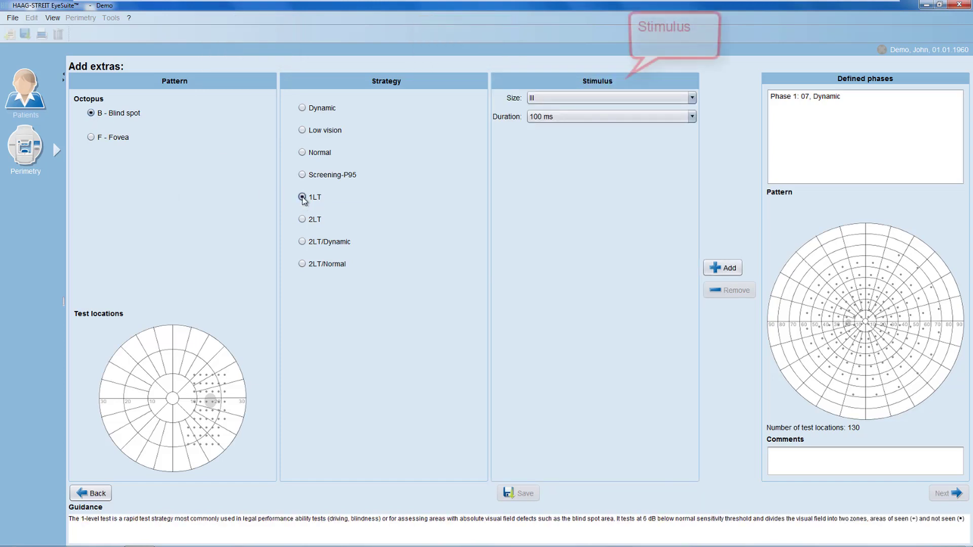
pyautogui.click(738, 274)
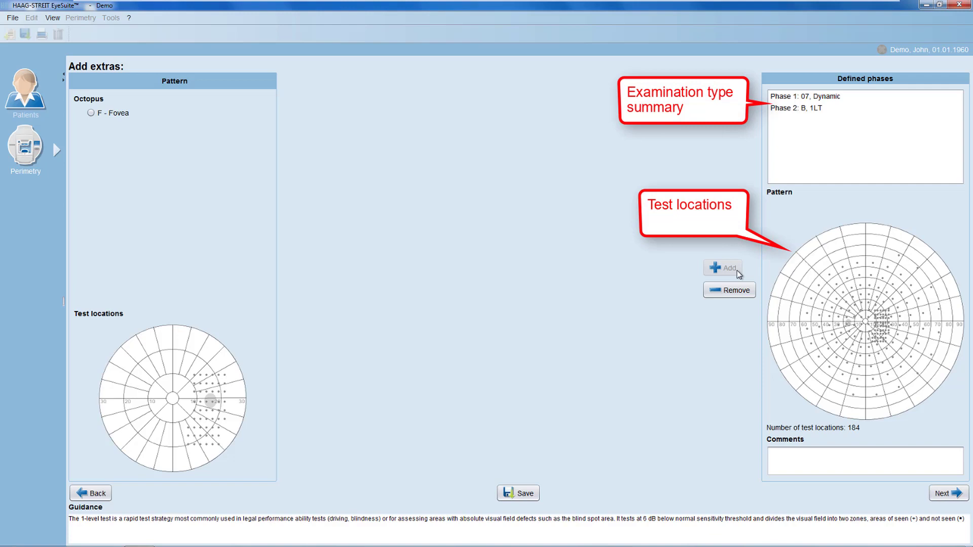
# - Save the two-phase program as 'My thorough screening test'
pyautogui.click(530, 496)
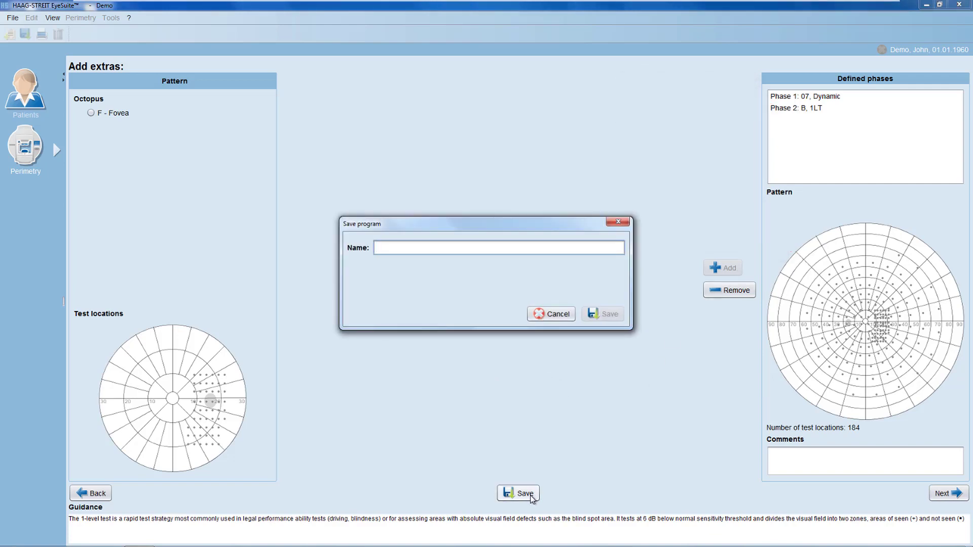
pyautogui.write('My thorough screening test')
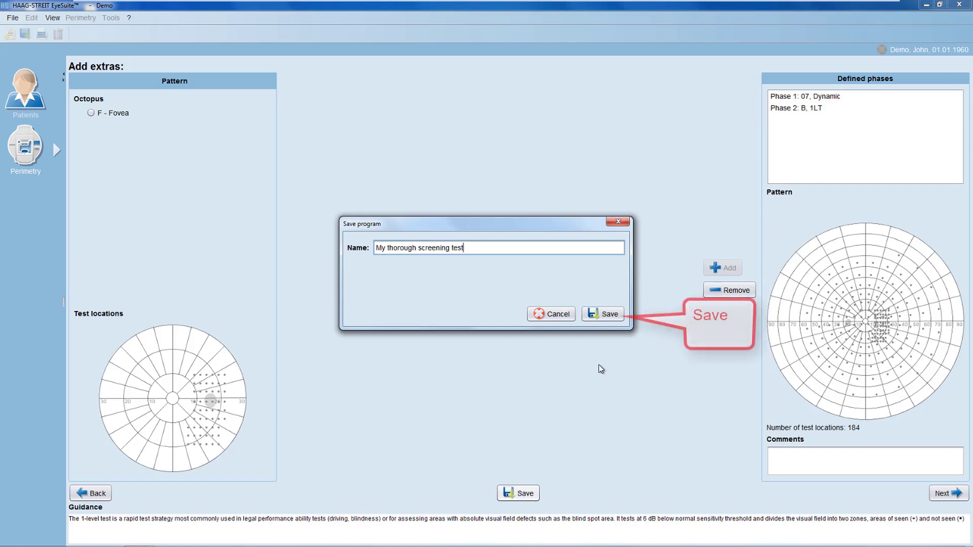
pyautogui.click(608, 315)
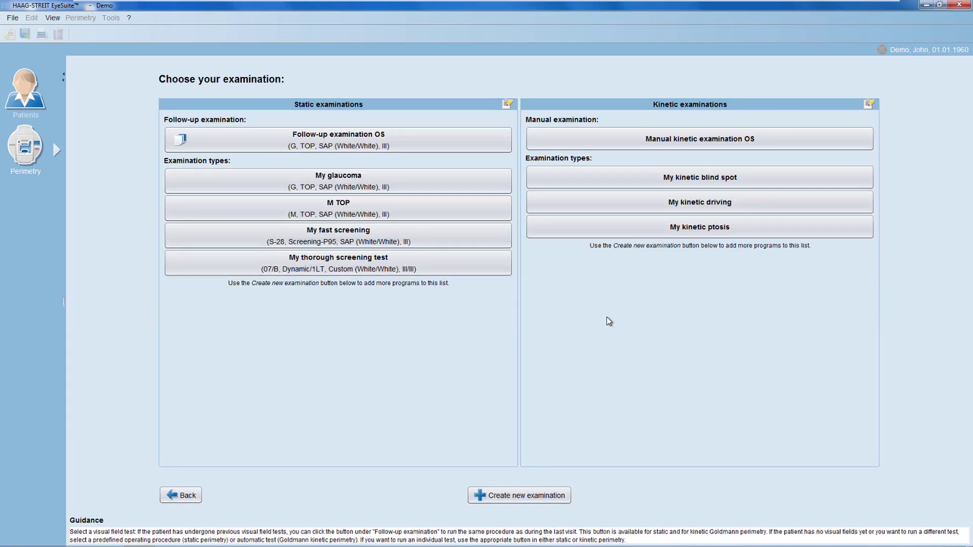